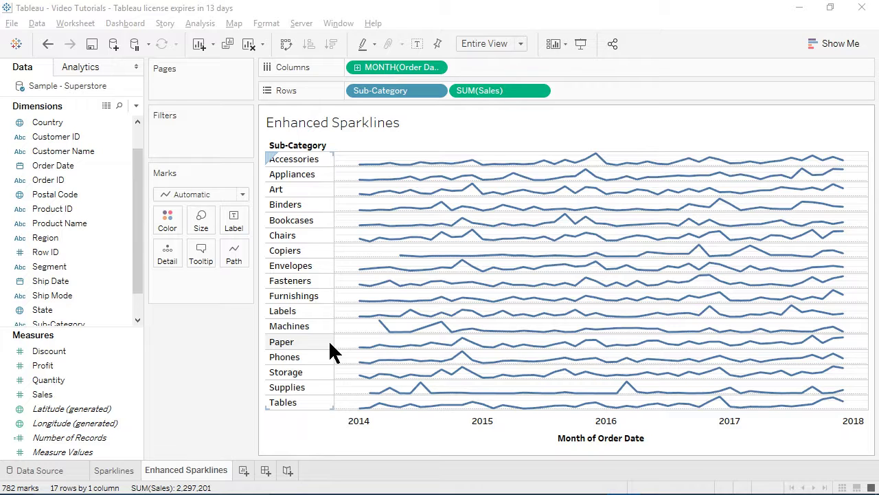
- Duplicate the Enhanced Sparklines sheet as a crosstab
click(190, 472)
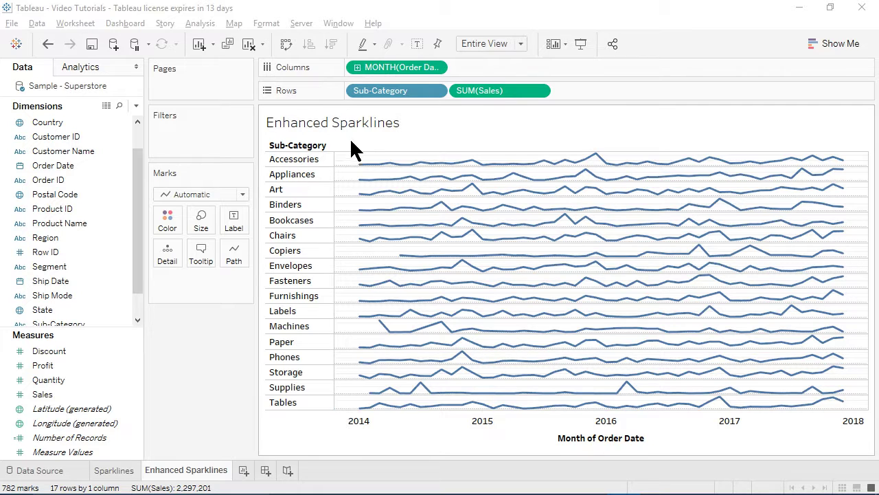
mouse_move(354, 266)
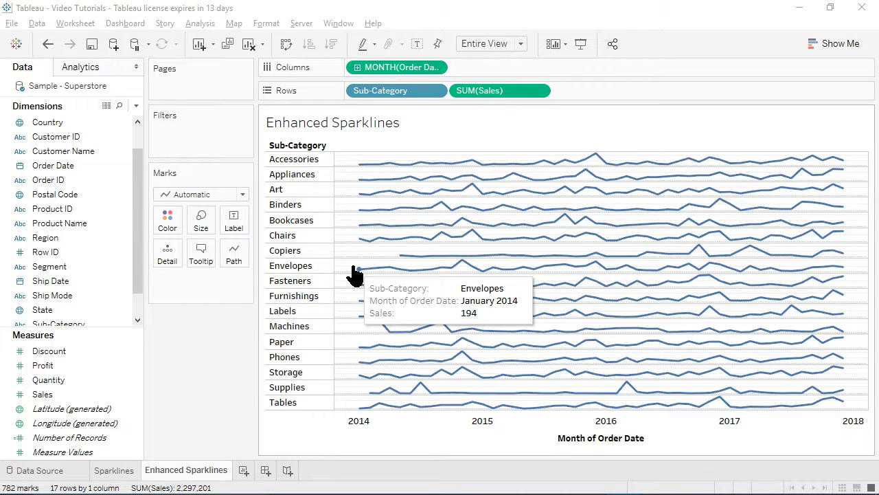
right_click(183, 474)
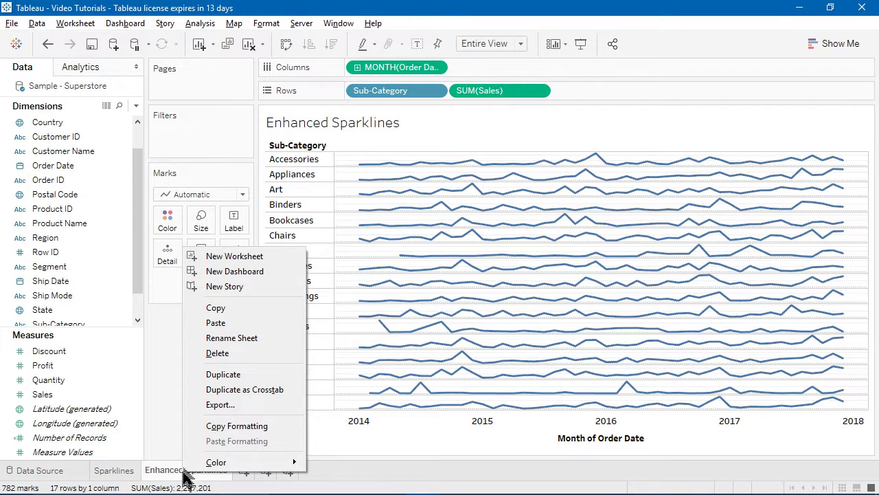
click(289, 389)
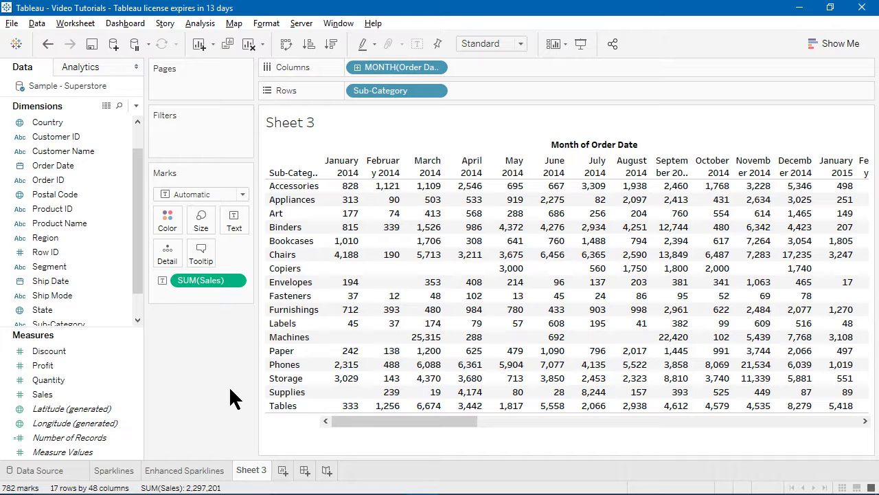
- Add row and column grand totals to the crosstab and move the row totals to the left of the months
click(73, 68)
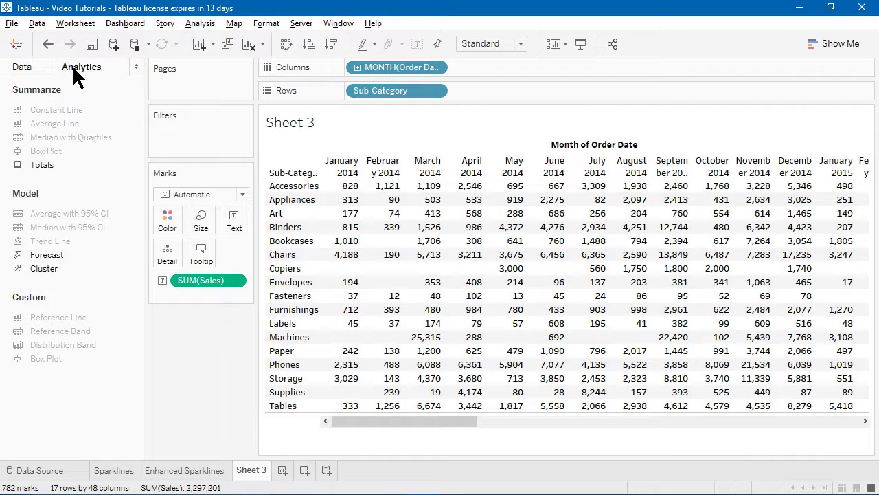
double_click(55, 165)
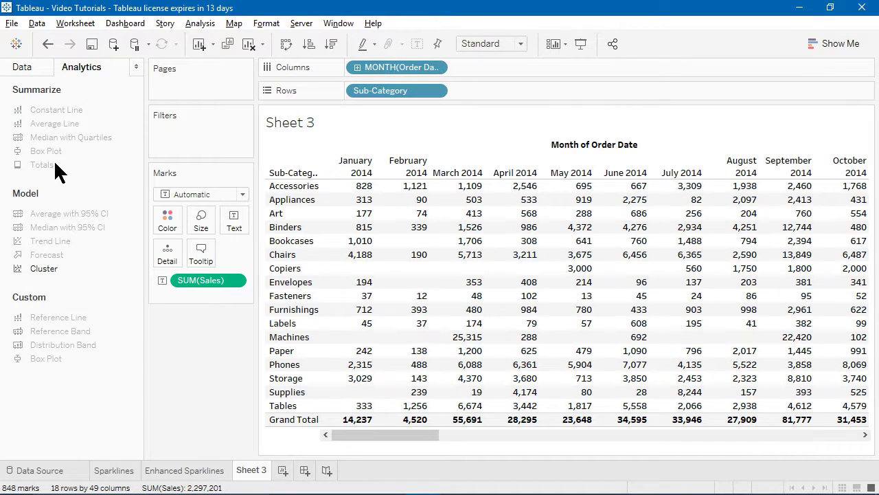
click(200, 24)
mouse_move(248, 134)
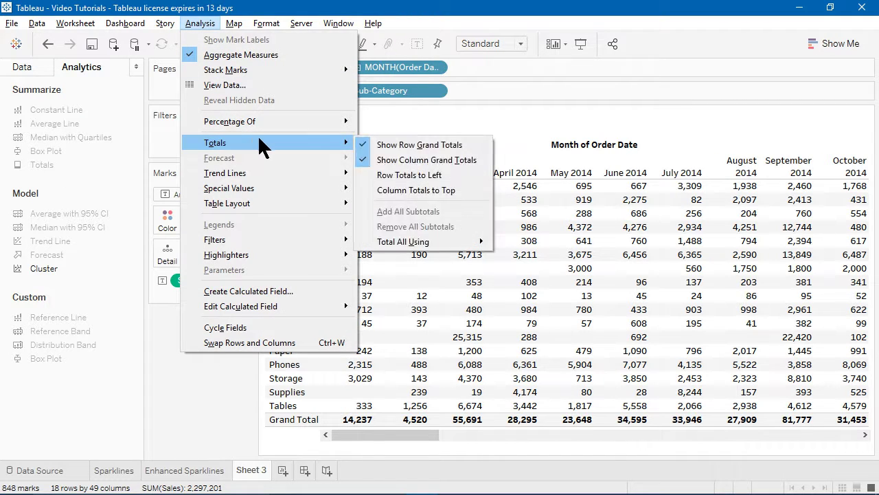
click(380, 180)
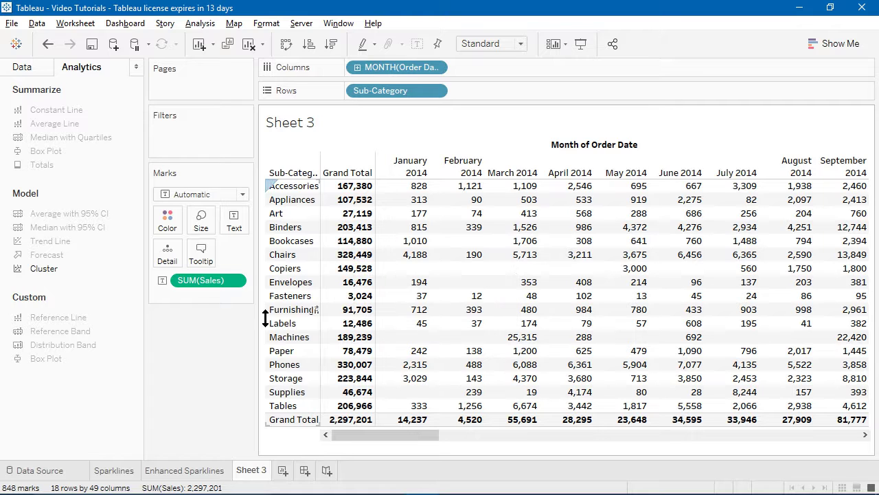
- On the Enhanced Sparklines sheet, create a calculated field named Total Sales with the formula TOTAL(SUM([Sales]))
click(176, 471)
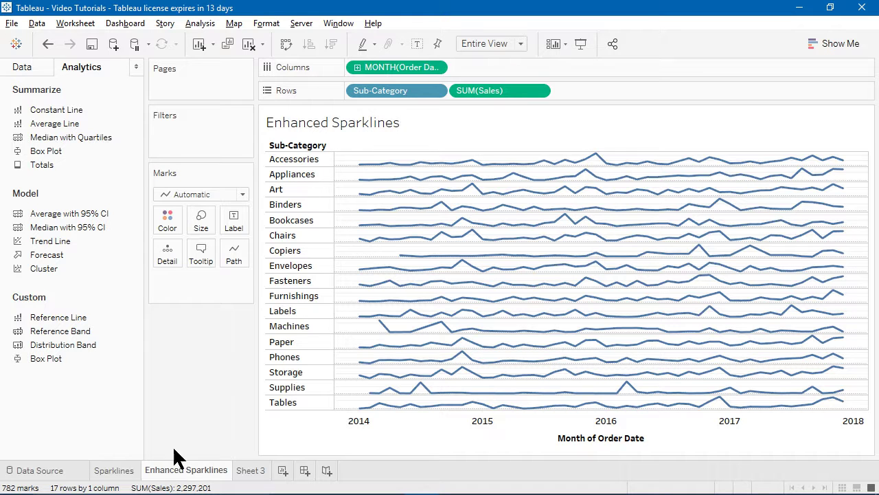
click(38, 71)
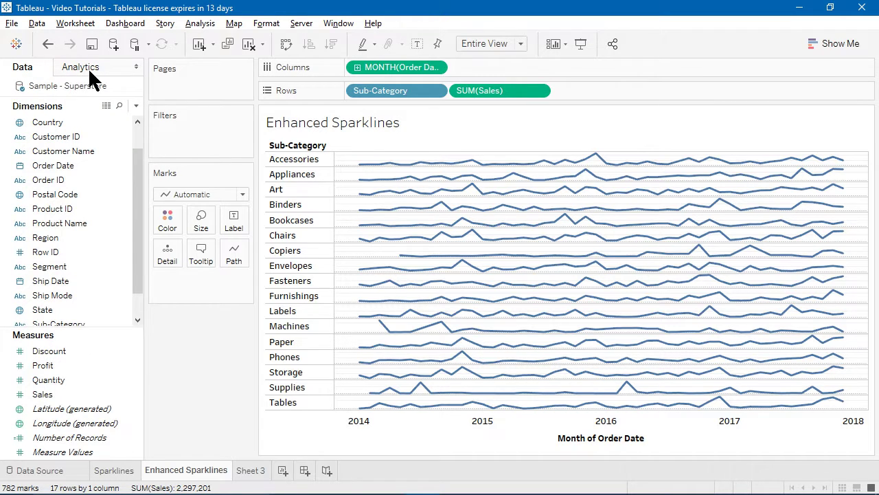
click(137, 113)
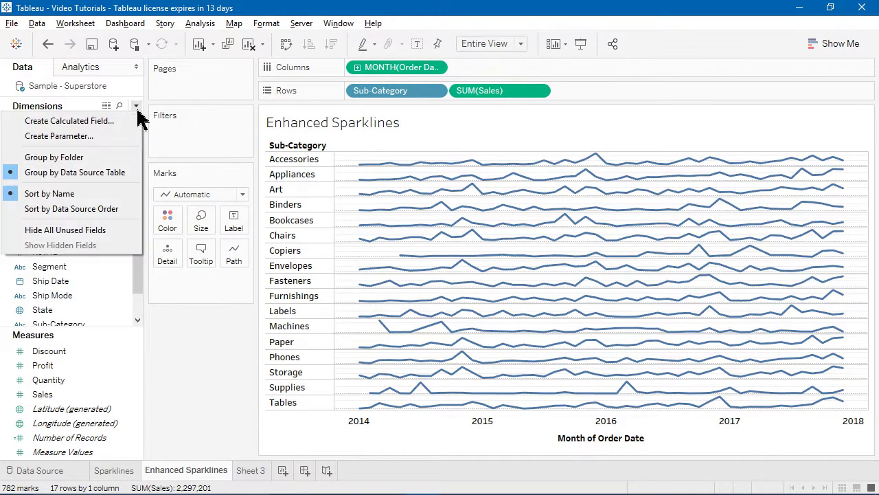
click(137, 119)
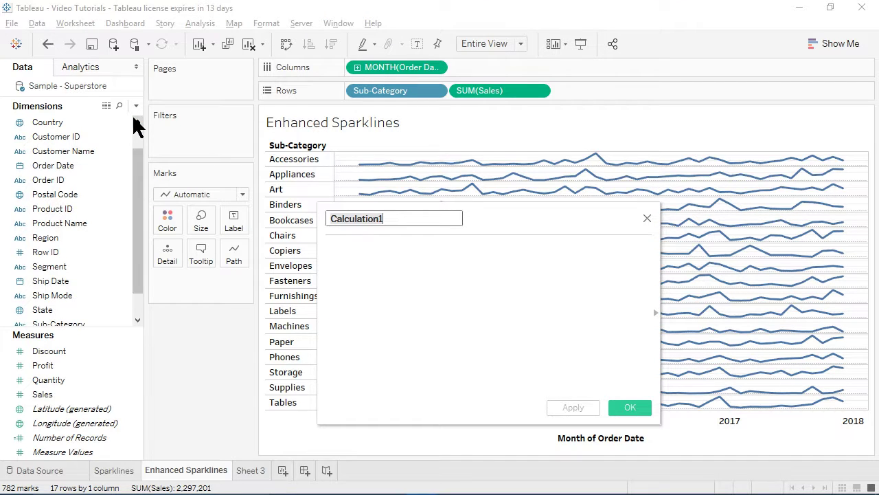
text(Total Sales)
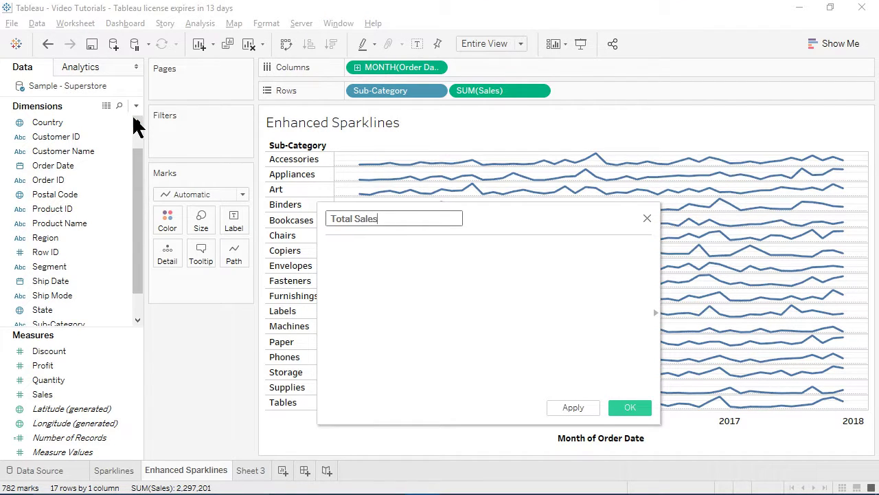
key(Tab)
text(tot)
key(Return)
text(su)
key(Return)
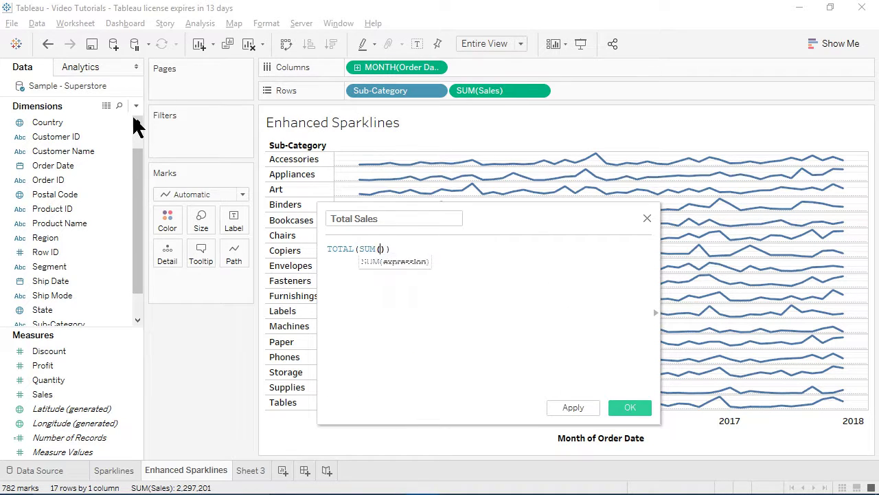
text(sa)
key(Return)
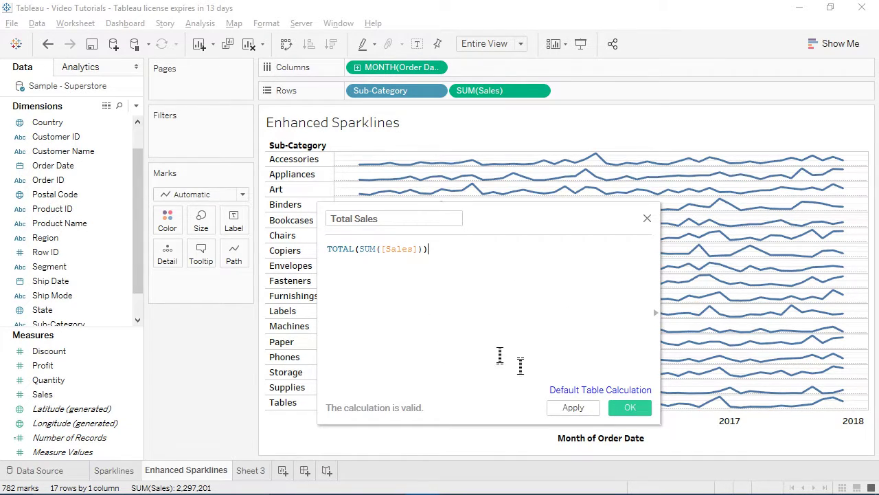
click(631, 410)
- Place Total Sales on Rows between Sub-Category and SUM(Sales), and make it discrete
drag(122, 394, 462, 96)
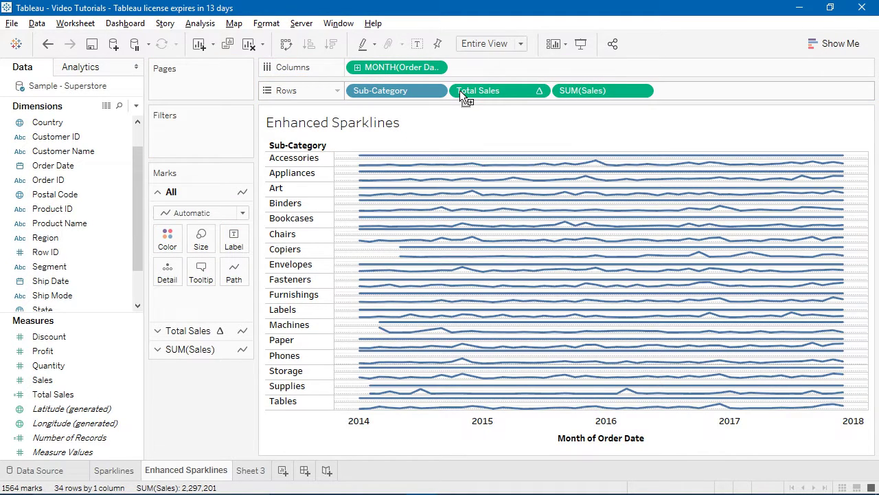
click(538, 92)
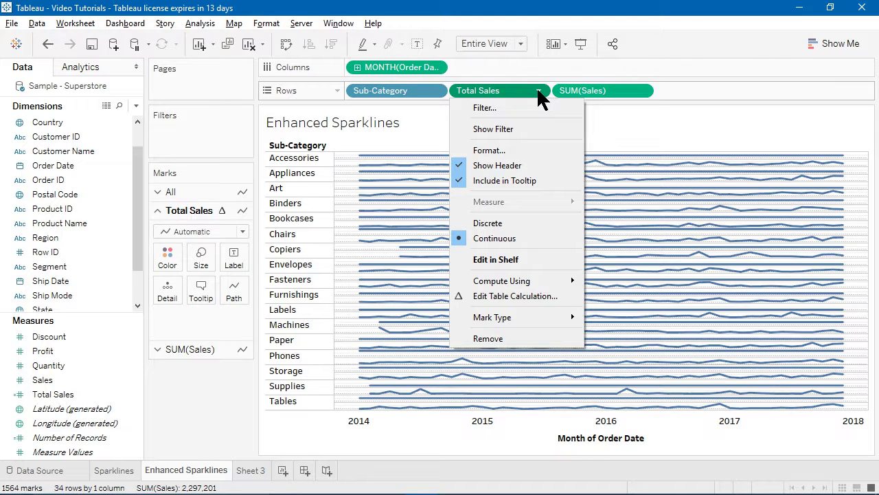
click(489, 223)
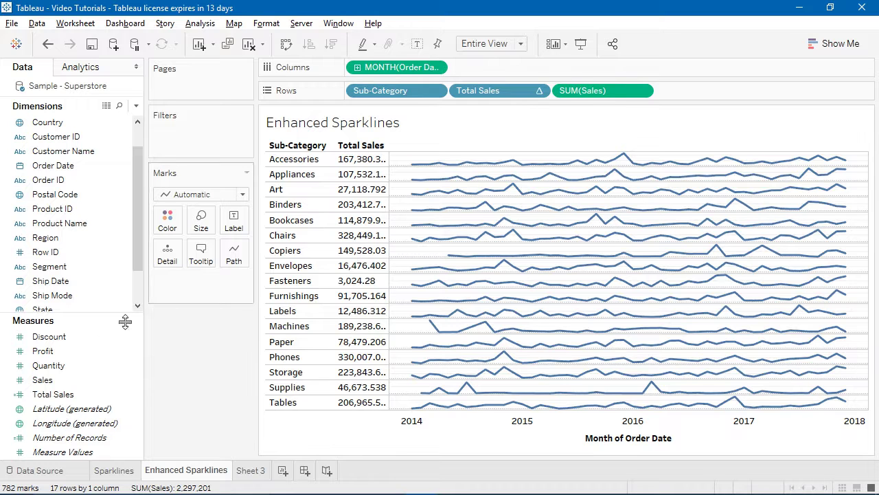
- Set Total Sales' default number format to Currency (Custom) with 0 decimal places and Thousands (K) units, and narrow its column in the view
right_click(61, 397)
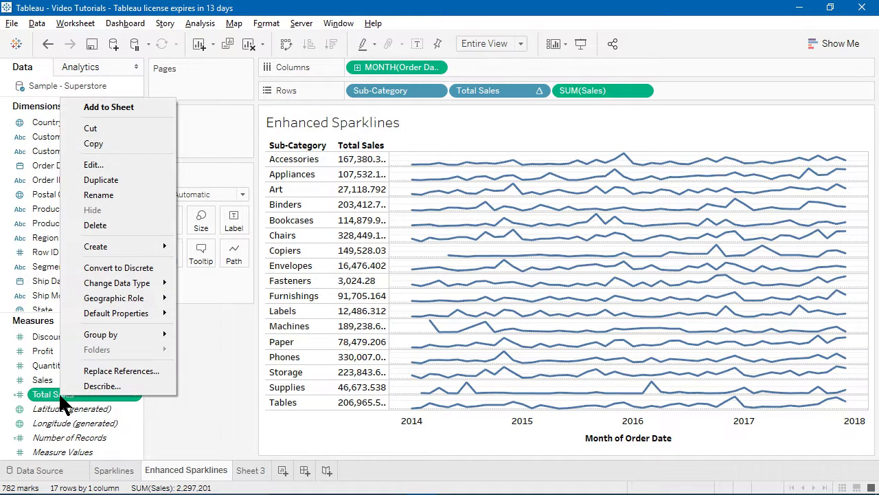
mouse_move(146, 315)
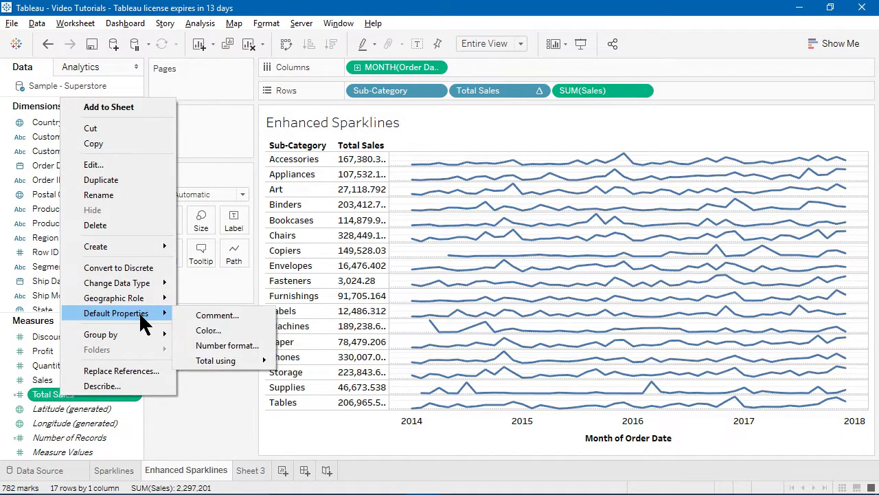
click(231, 346)
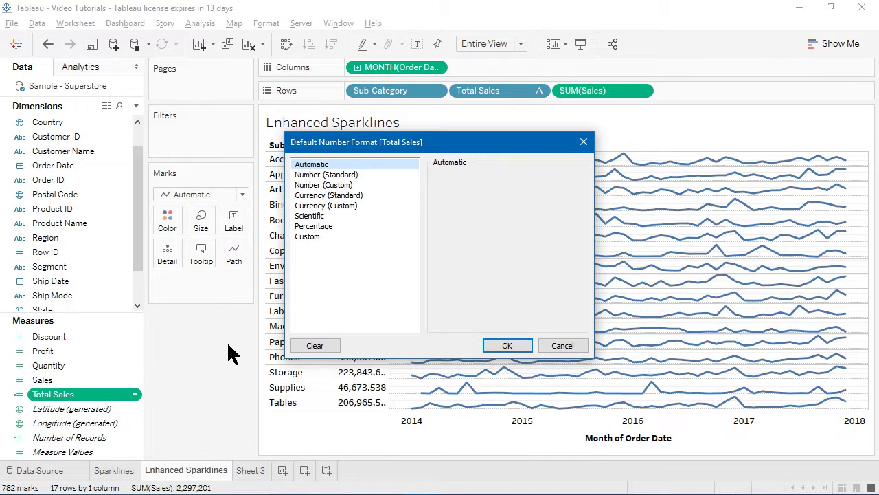
click(340, 213)
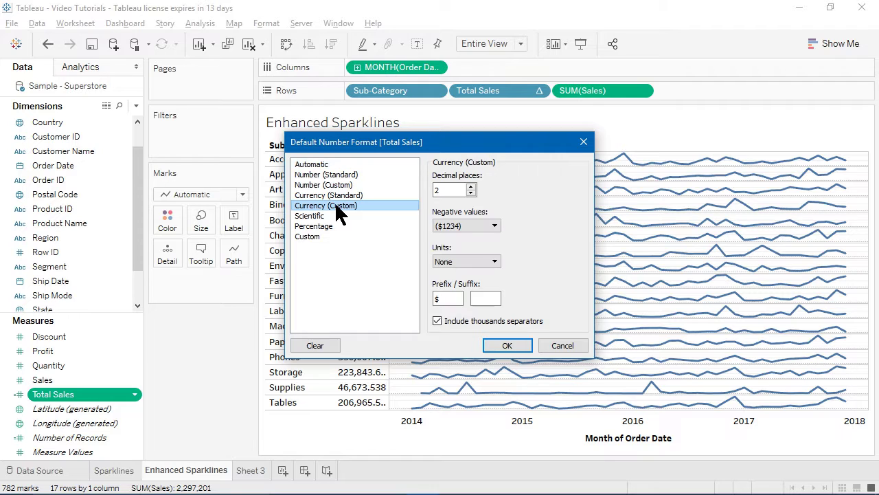
click(471, 192)
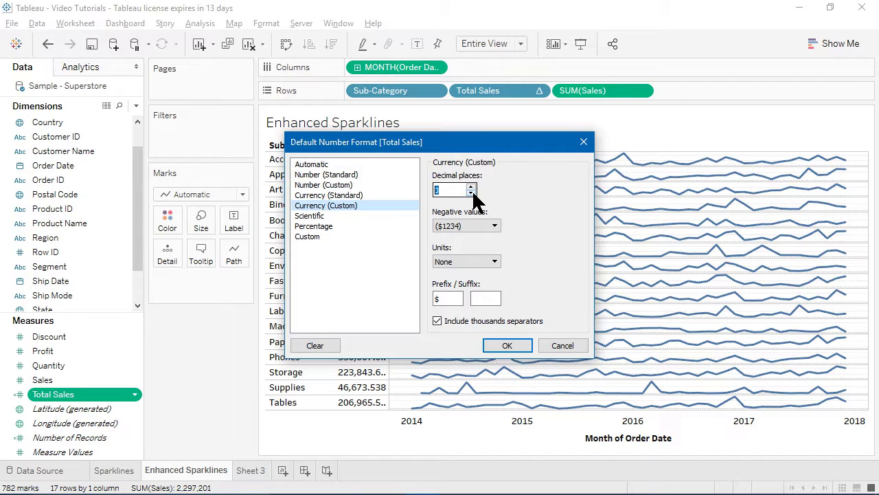
click(494, 262)
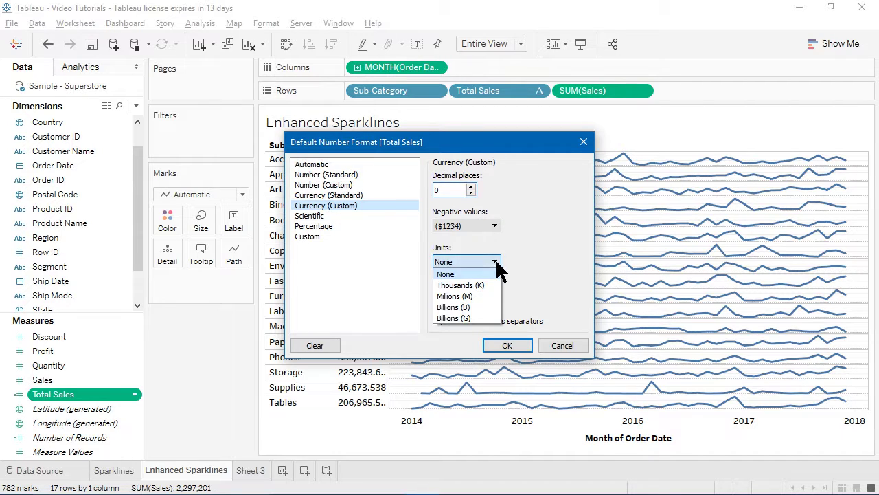
click(481, 285)
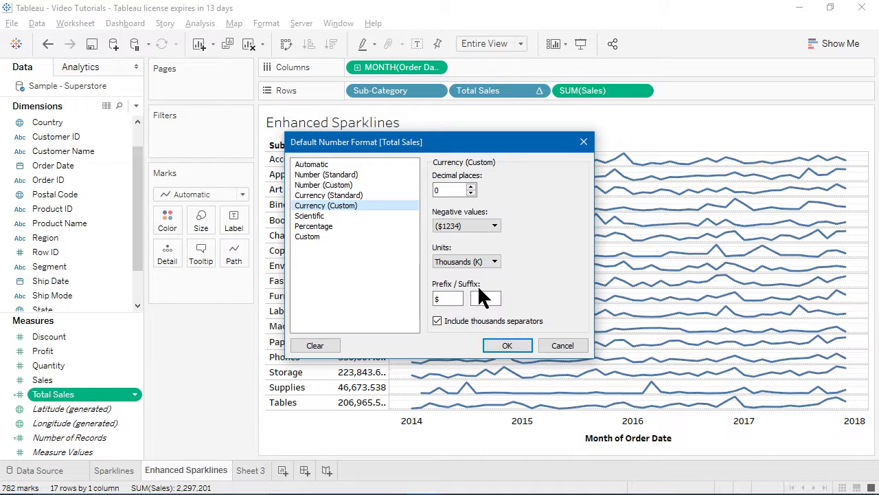
click(499, 346)
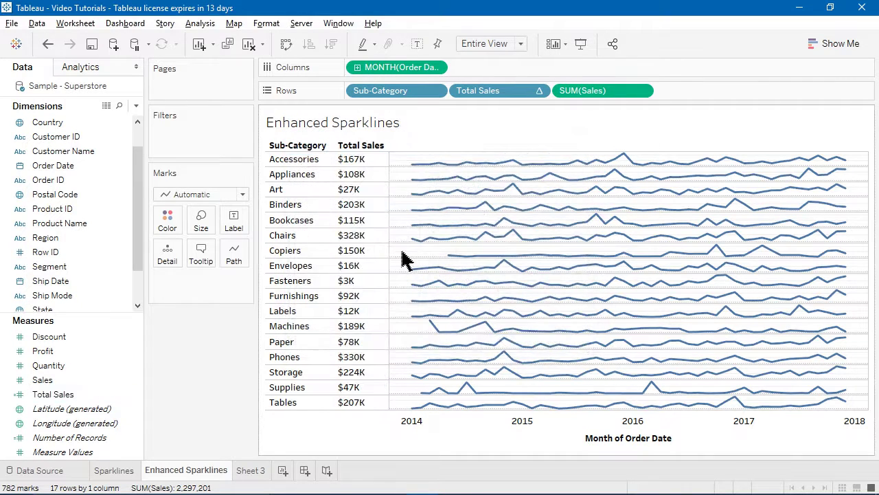
drag(385, 247, 376, 246)
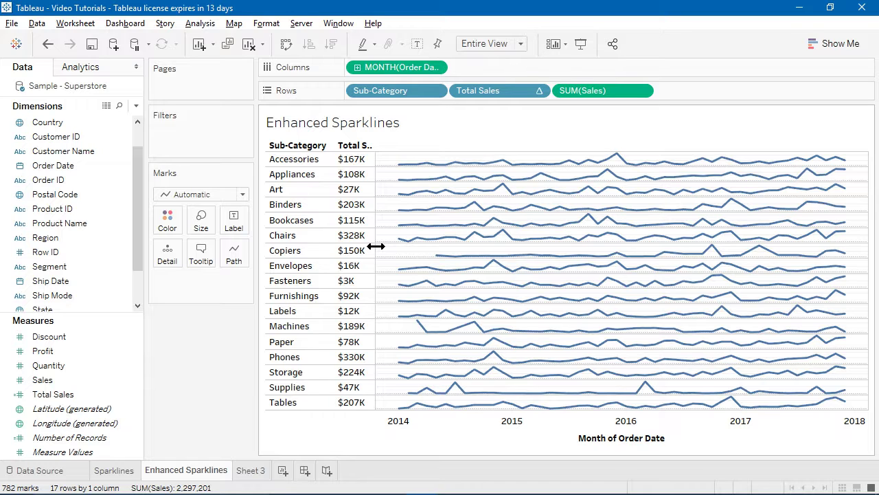
- Create a calculated field named Latest Sales with the formula IF LAST() = 0 THEN SUM([Sales]) END
click(136, 106)
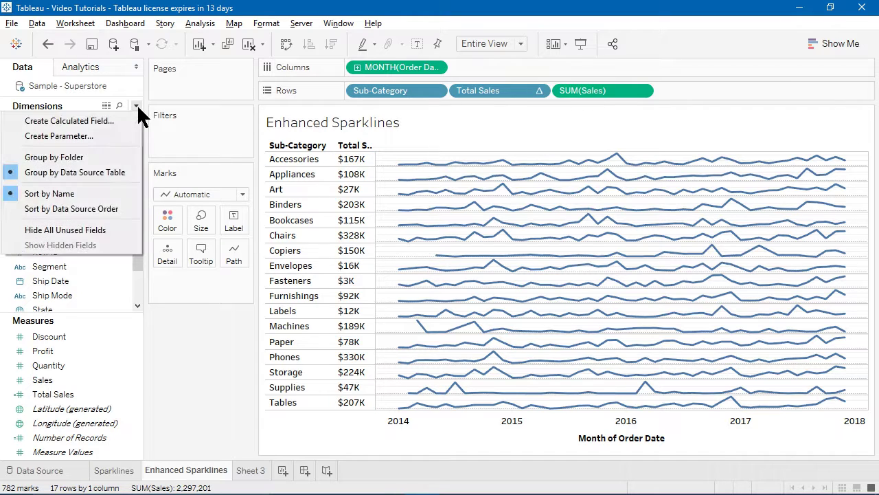
click(117, 122)
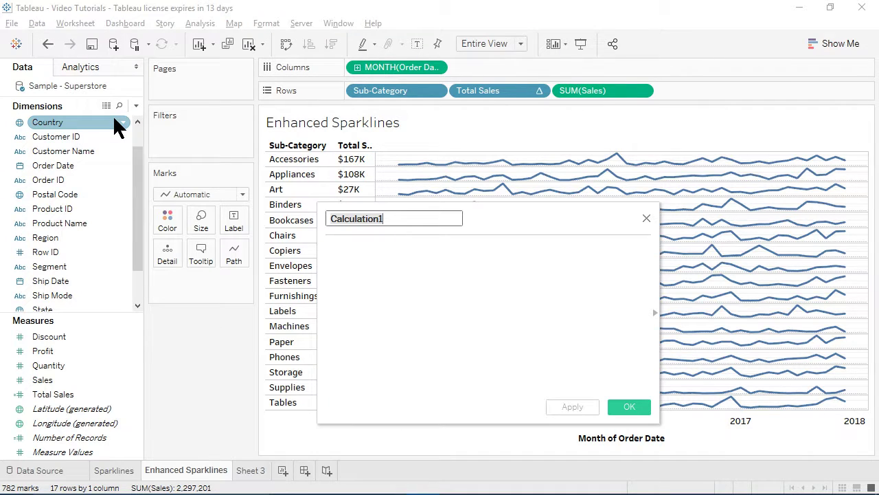
text(Latest S)
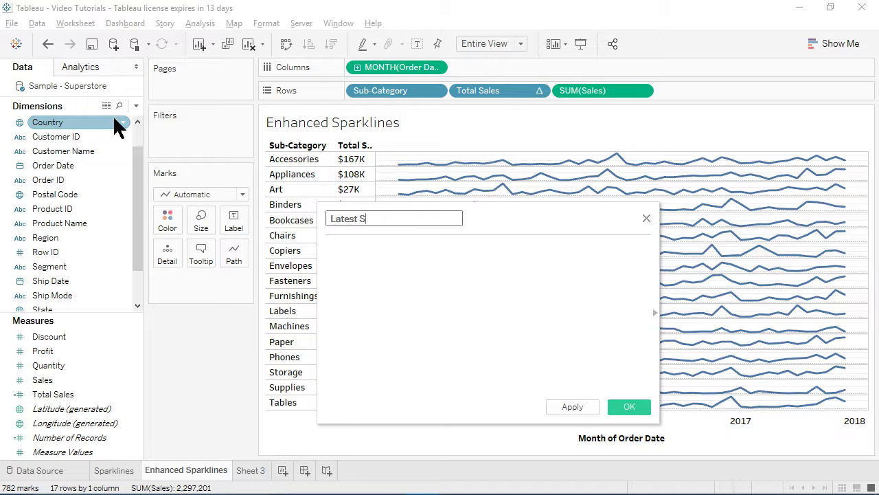
text(ales)
key(Tab)
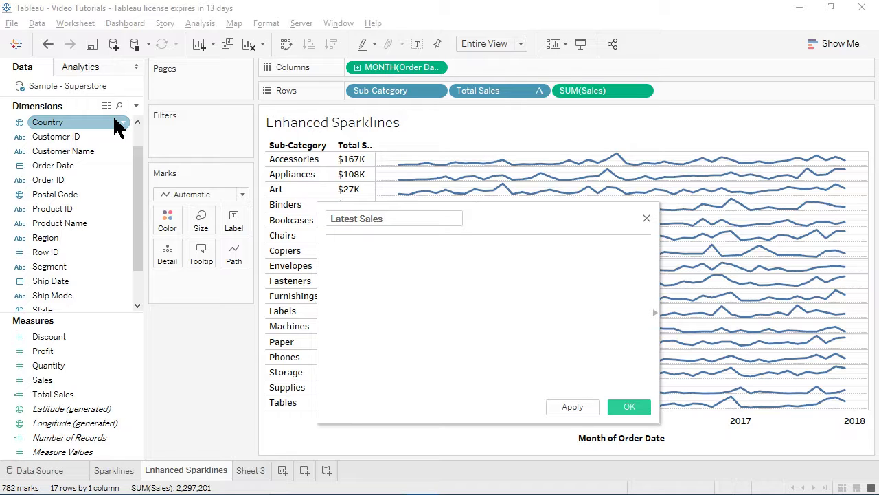
text(IF LAST() = 0 THEN s)
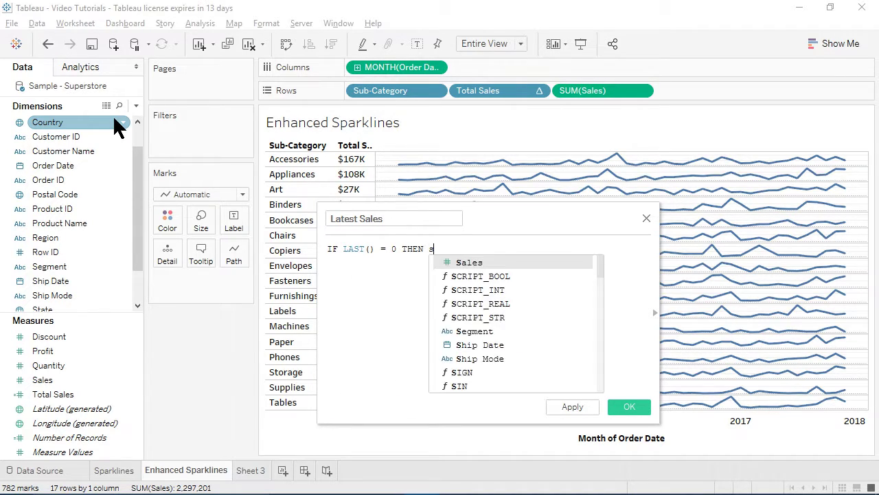
text(um([Sales]) en)
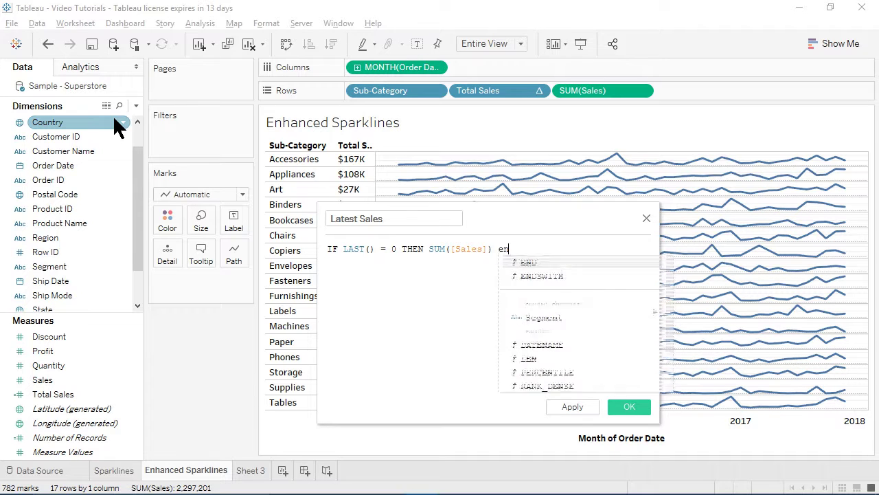
key(Return)
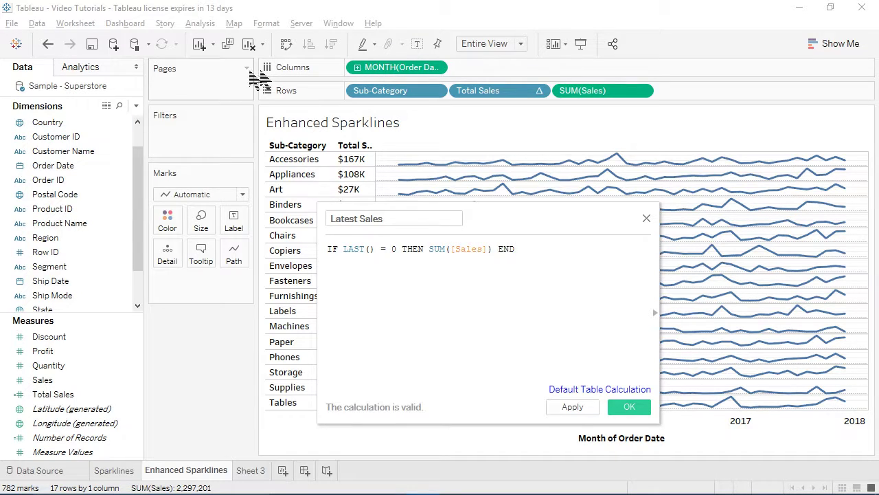
- Keep only the Accessories sub-category and label its line marks with the LAST() expression from the Latest Sales formula
drag(481, 218, 593, 237)
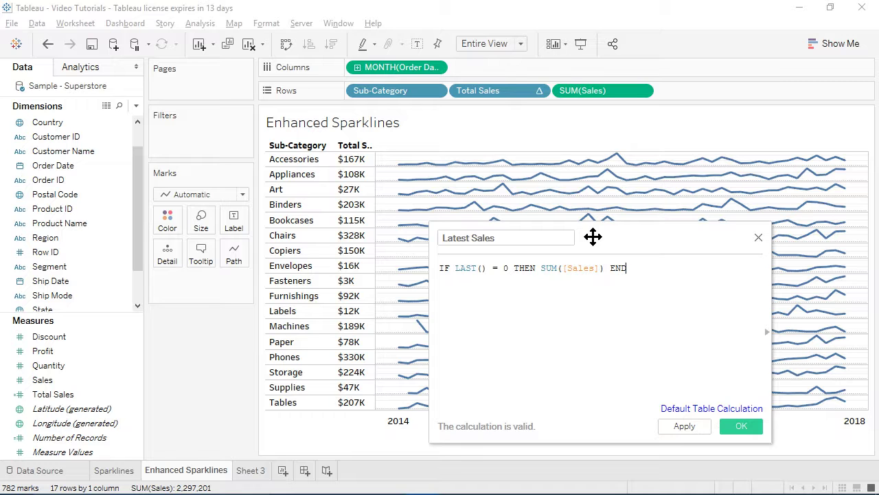
click(284, 162)
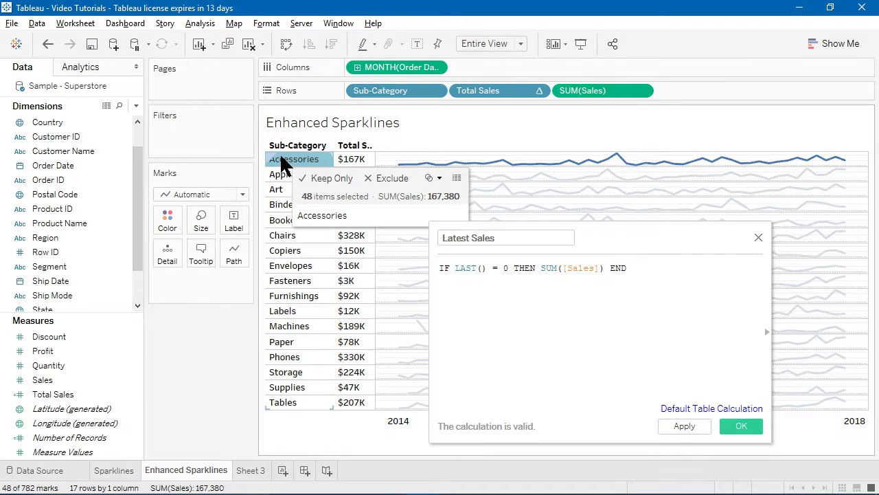
click(326, 176)
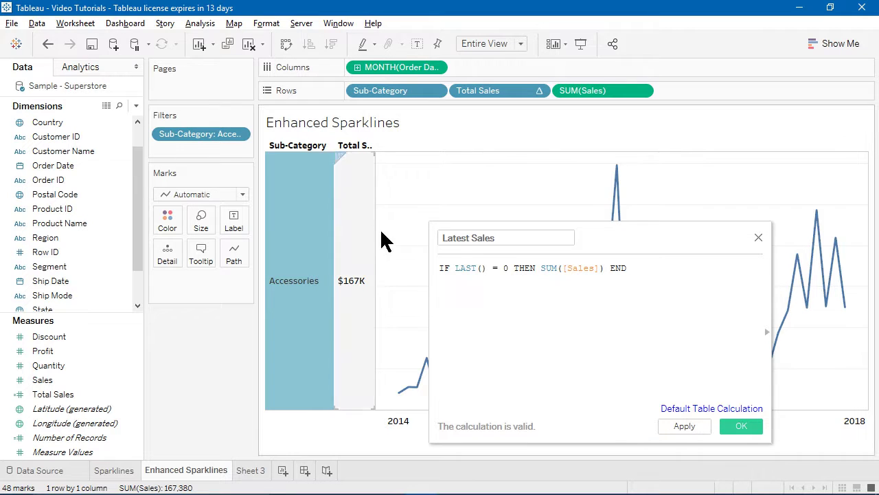
drag(486, 268, 239, 221)
- Save the Latest Sales calculation and remove the LAST() label from the marks
drag(580, 238, 430, 216)
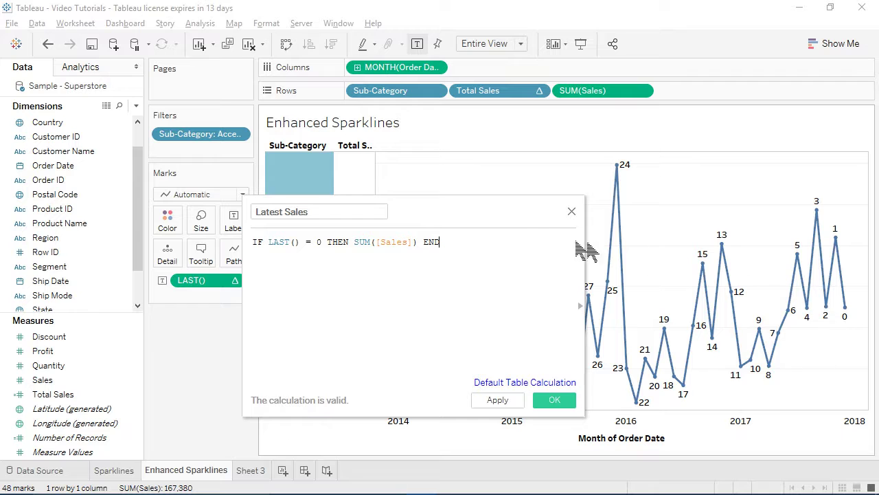
click(553, 401)
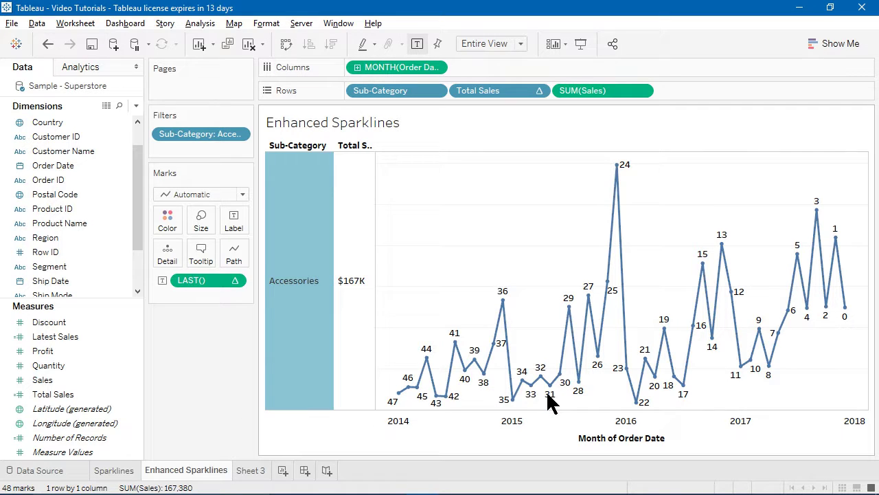
drag(214, 282, 223, 340)
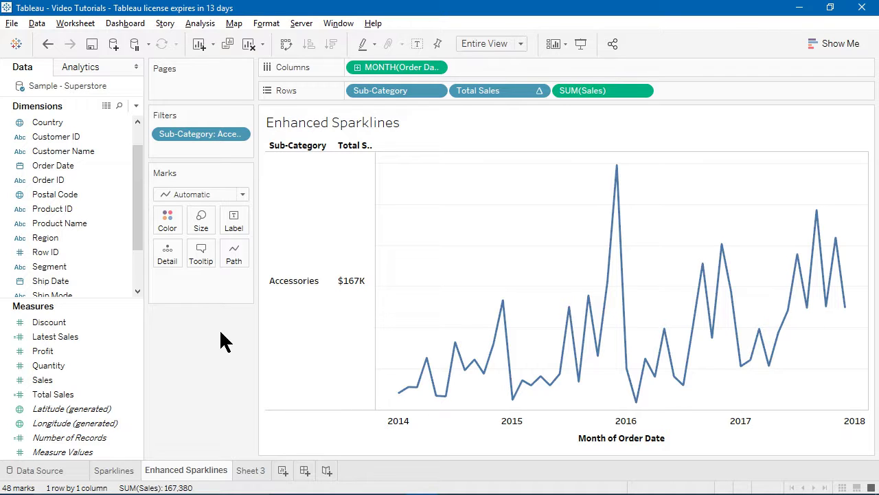
- Add Latest Sales to Rows after SUM(Sales) as a dual axis synchronized with the Sales axis
drag(61, 336, 683, 91)
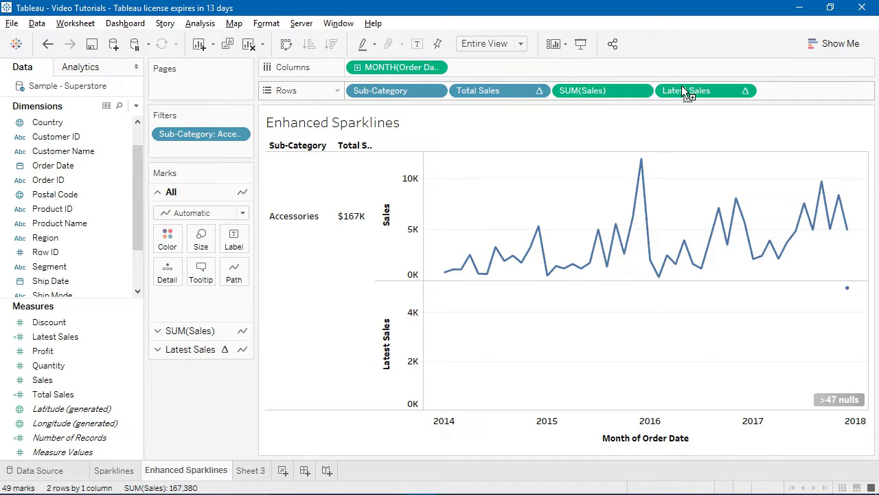
mouse_move(841, 404)
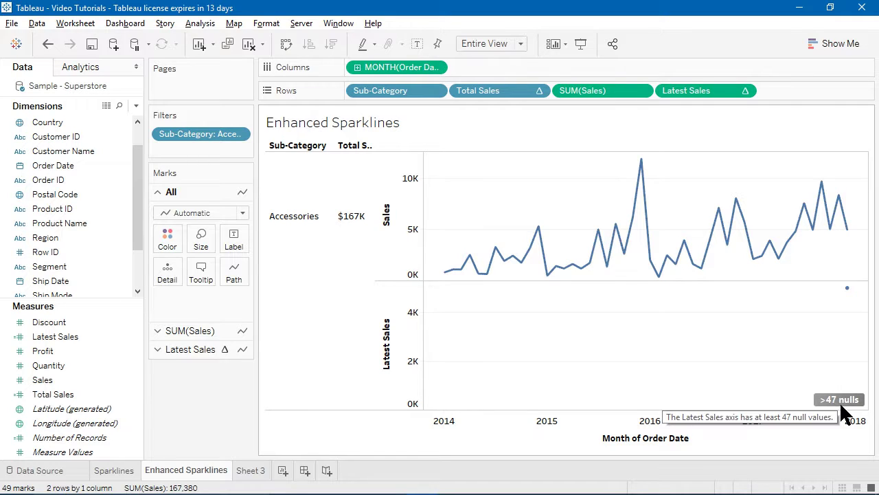
mouse_move(848, 288)
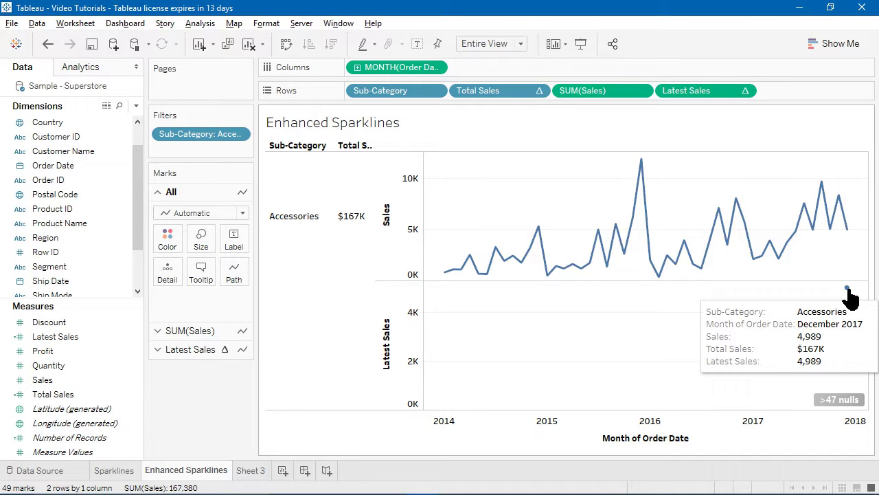
click(744, 91)
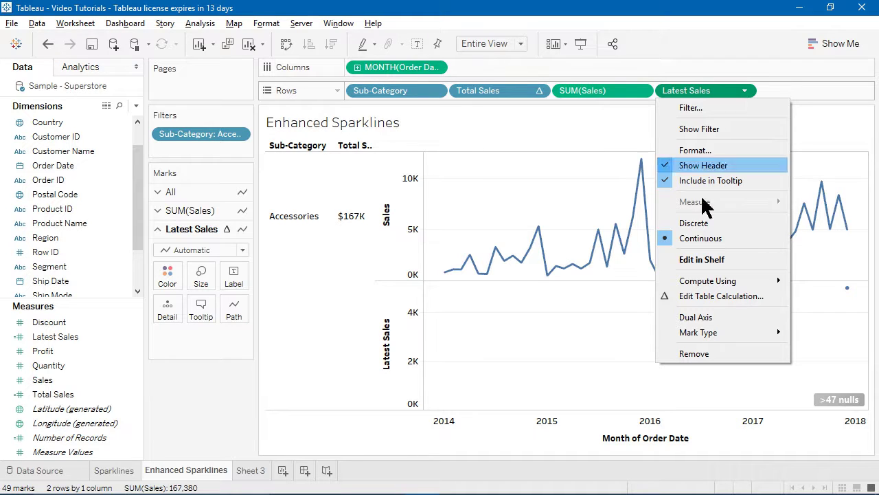
click(698, 317)
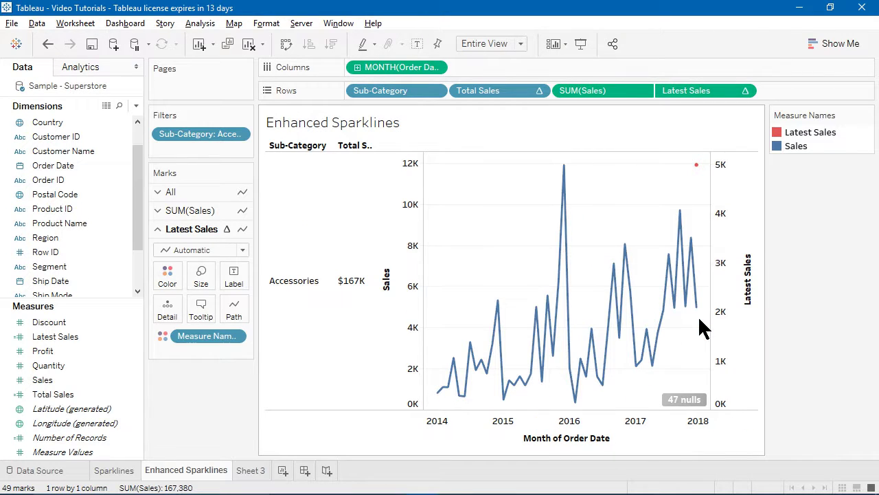
right_click(751, 300)
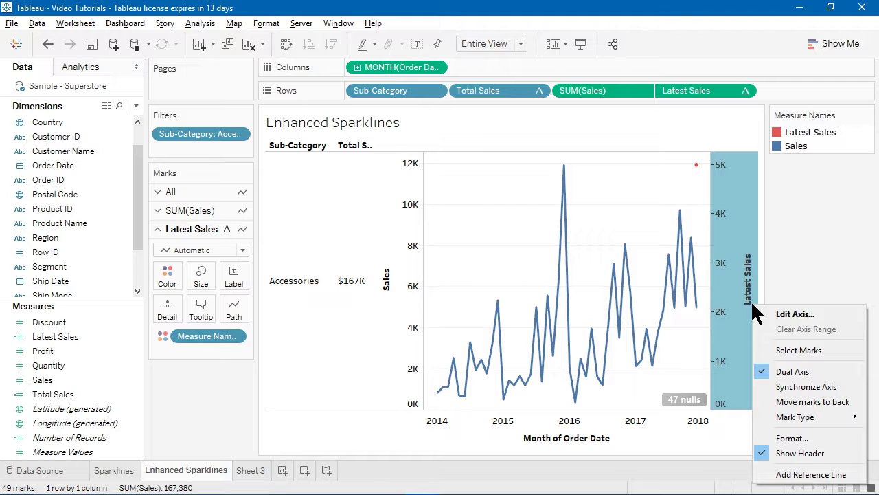
click(789, 387)
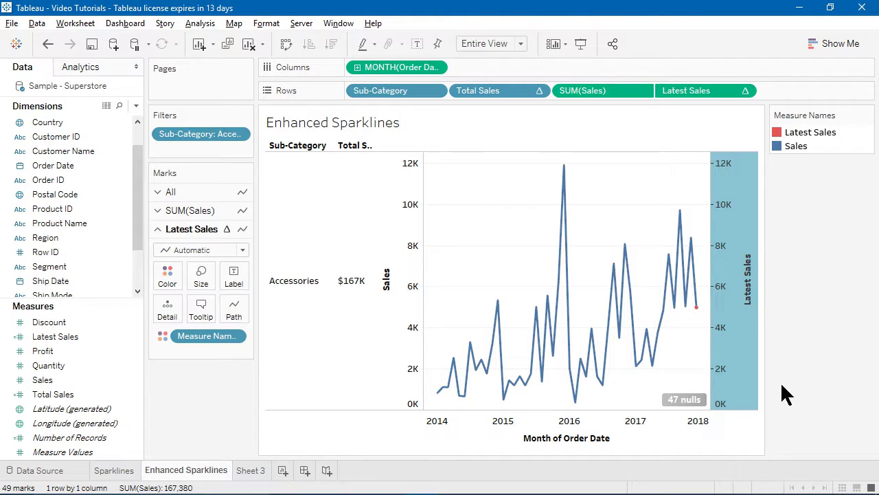
- Hide the axis headers of the dual-axis chart and its nulls indicator
right_click(734, 193)
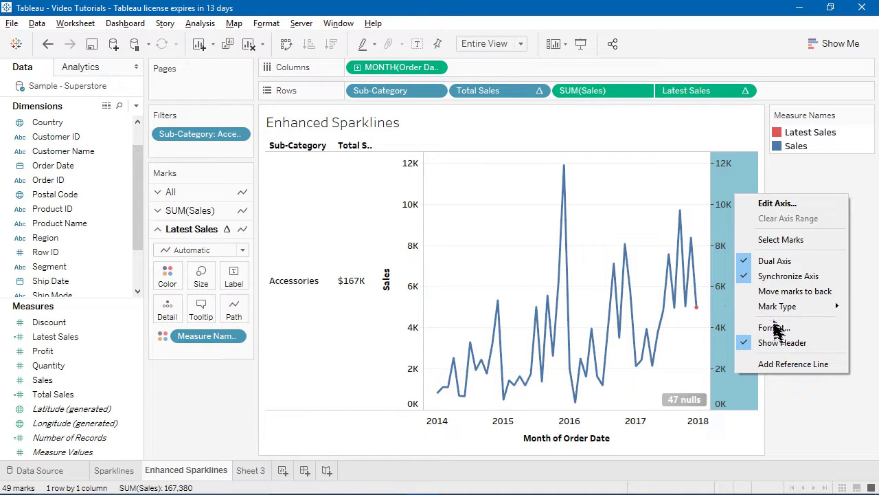
click(779, 344)
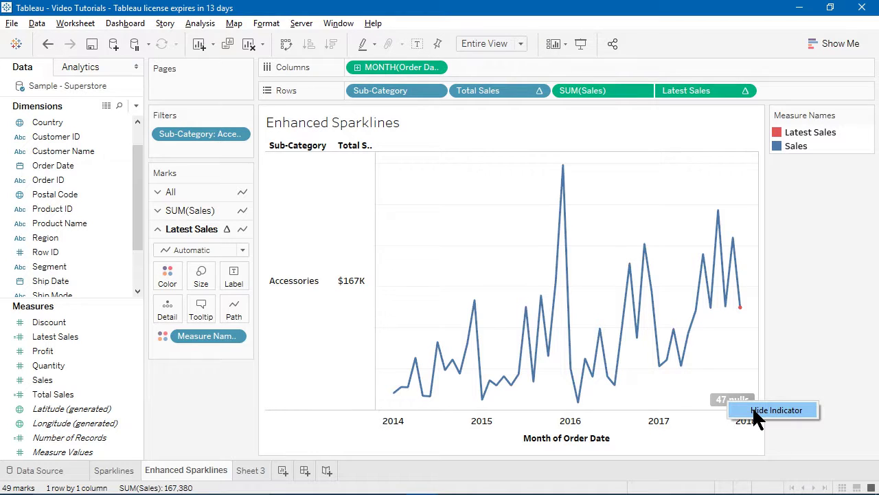
click(756, 410)
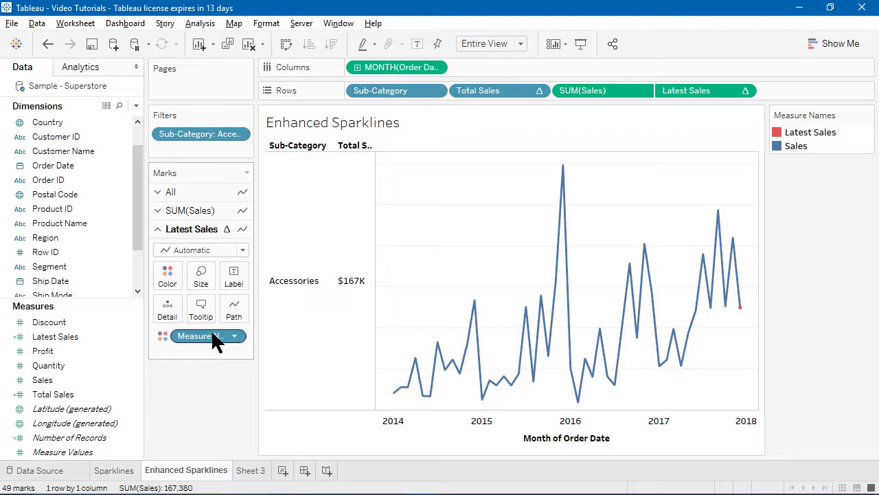
- Enlarge the Latest Sales marks to the middle of the size range and remove the Sub-Category filter
click(204, 279)
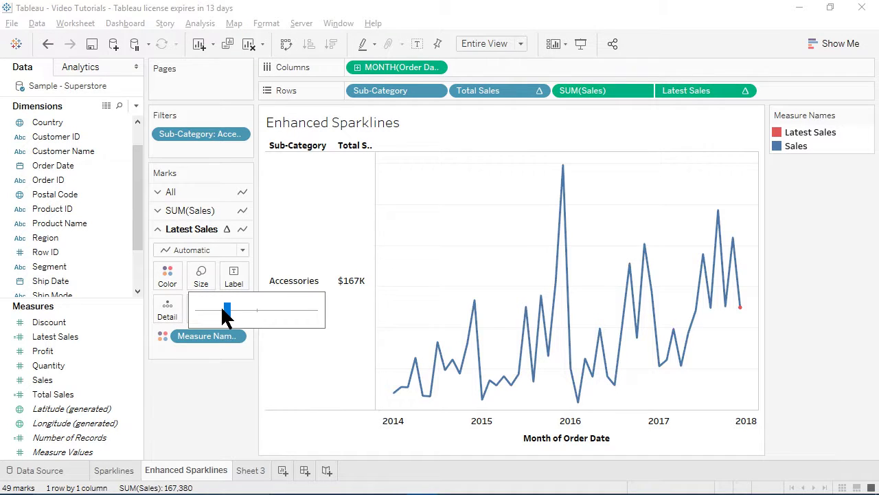
drag(224, 310, 259, 323)
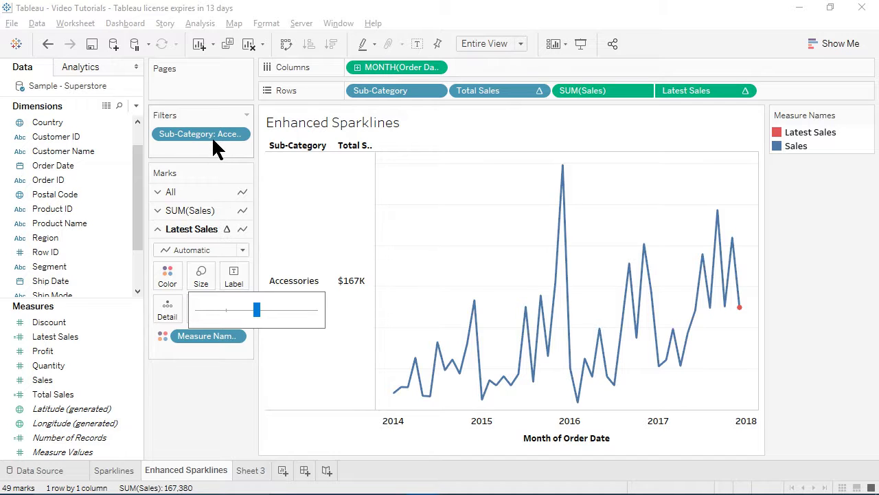
drag(212, 136, 228, 410)
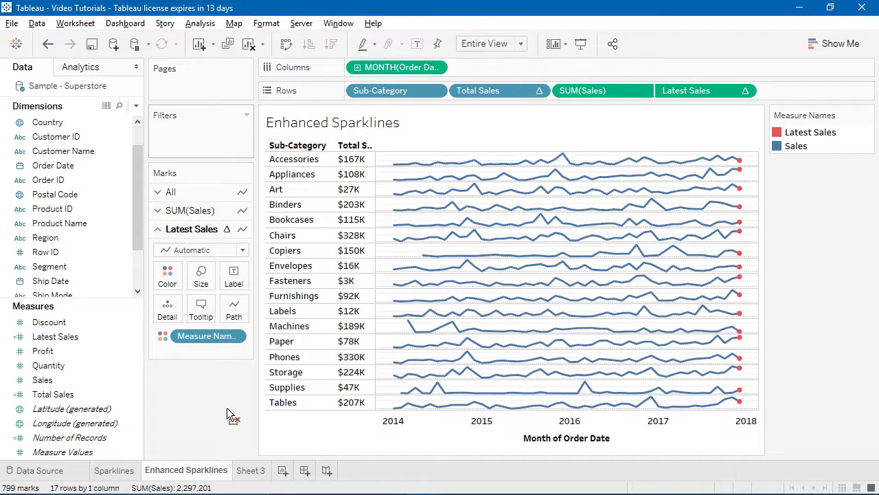